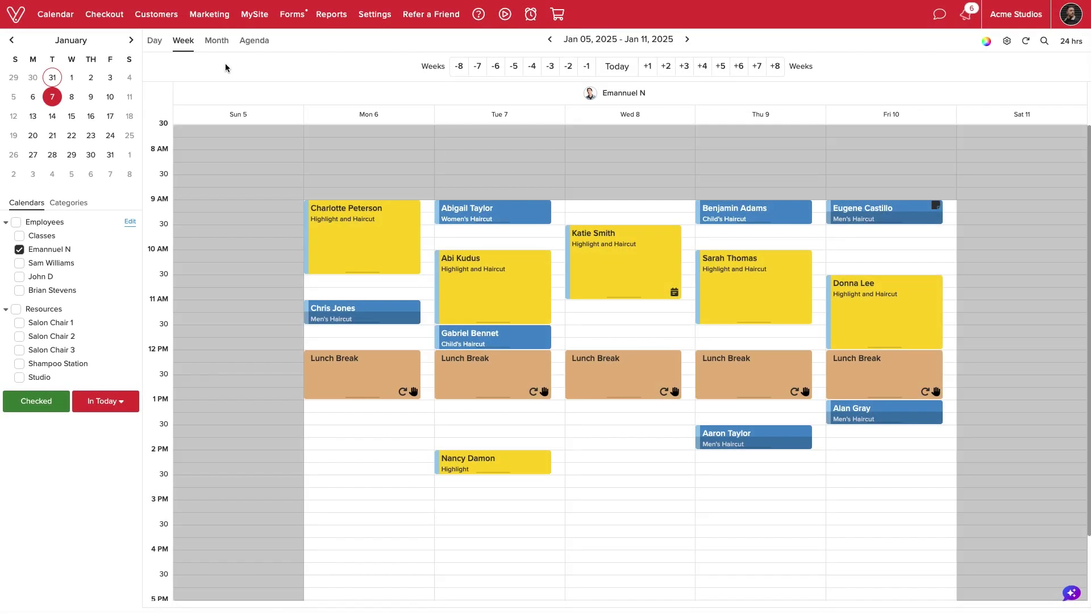
Activate the Online Shopping Cart from Settings with the $10/mo Get Started plan
click(375, 15)
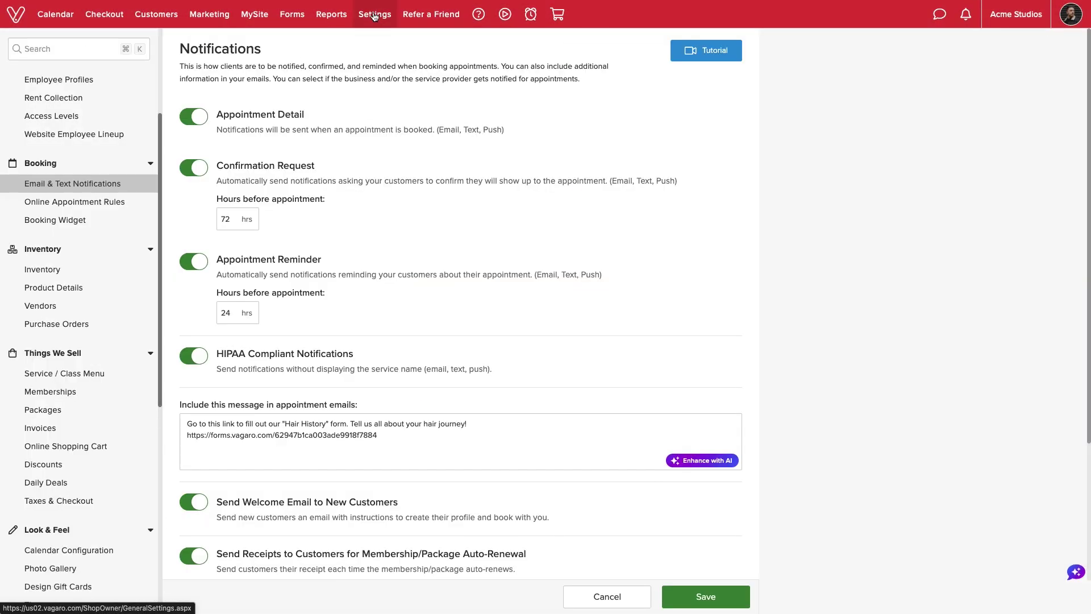
click(97, 447)
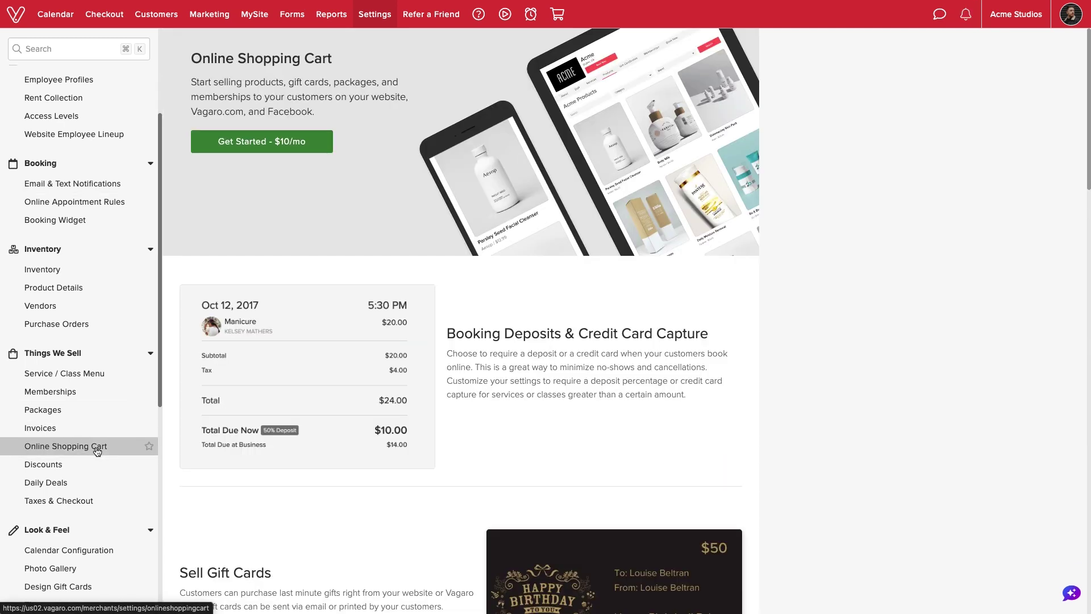
click(322, 149)
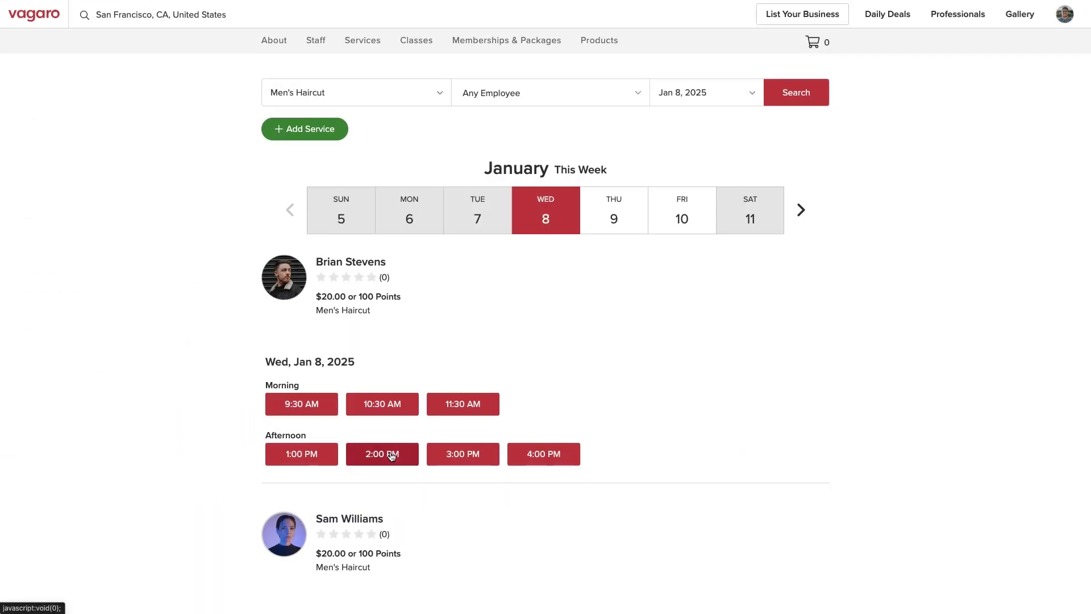
Book a 2:00 PM Men's Haircut for Jan 8, 2025, then require deposits for booking services
click(391, 456)
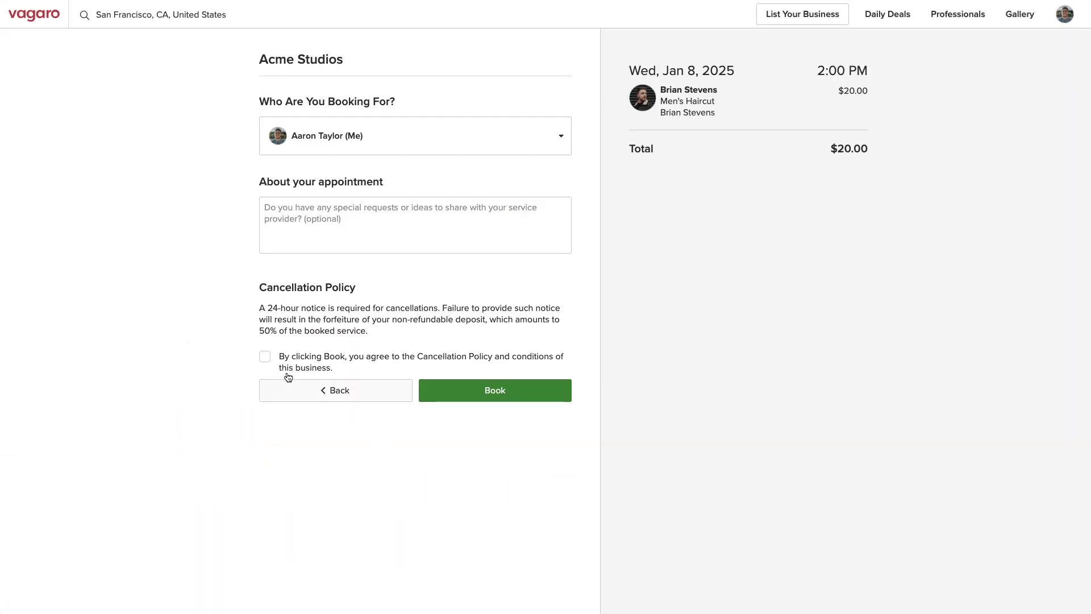
click(264, 356)
click(430, 387)
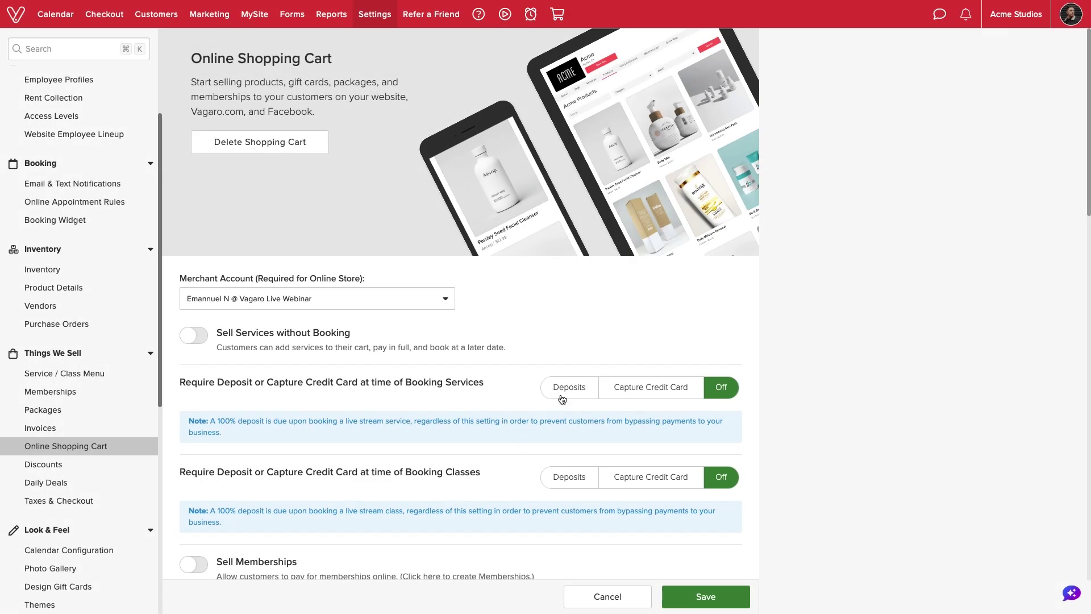
click(562, 397)
Set the service deposit to 50% for bookings over $20, then open the 3:15 PM slot
scroll(561, 398, down, 3)
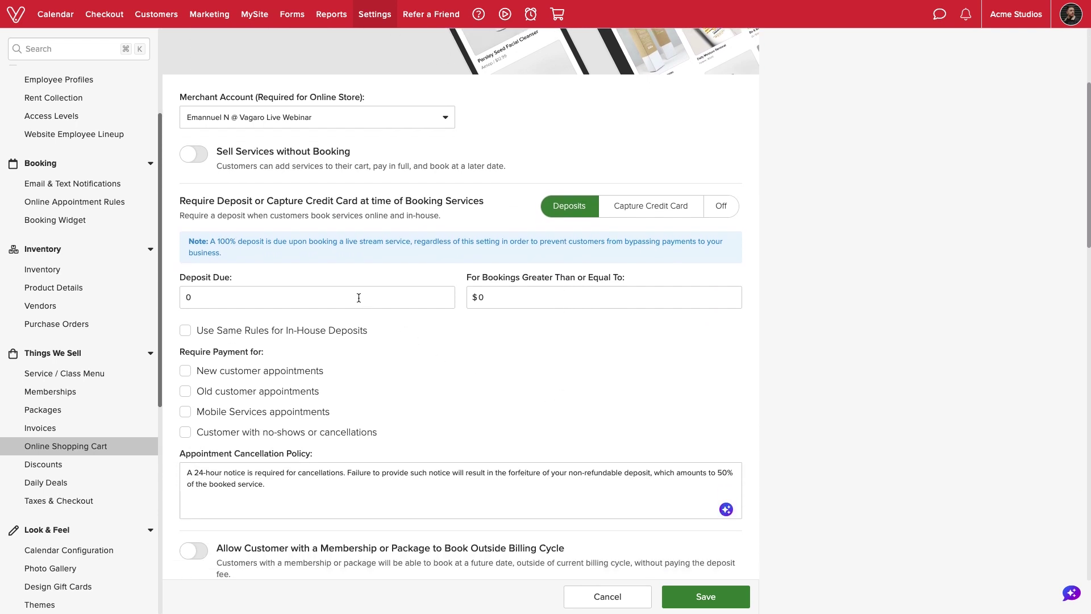
click(358, 298)
text(1)
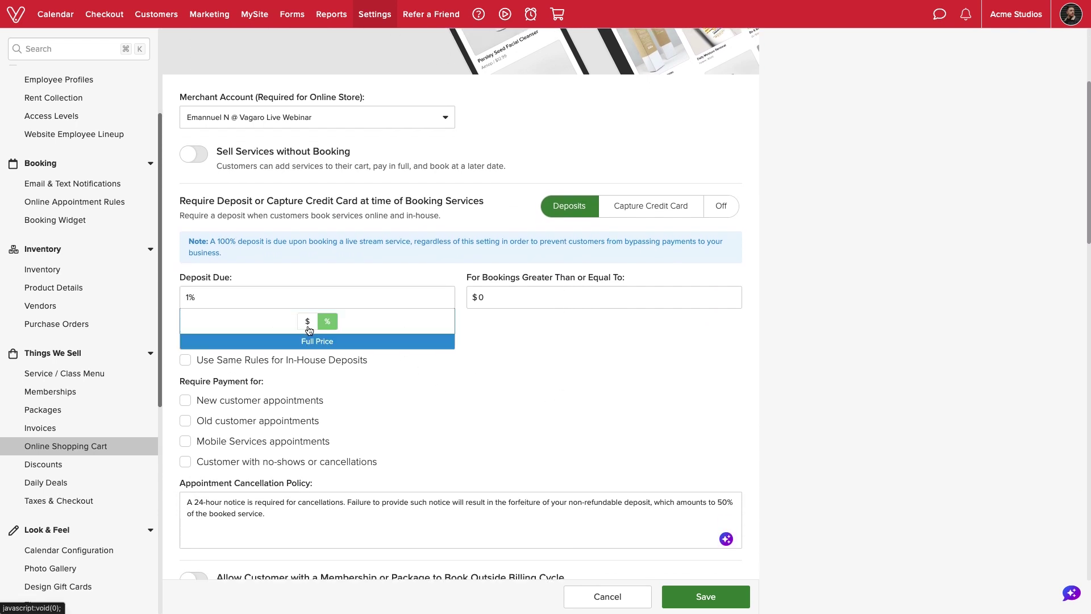
key(BackSpace)
text(50)
click(511, 301)
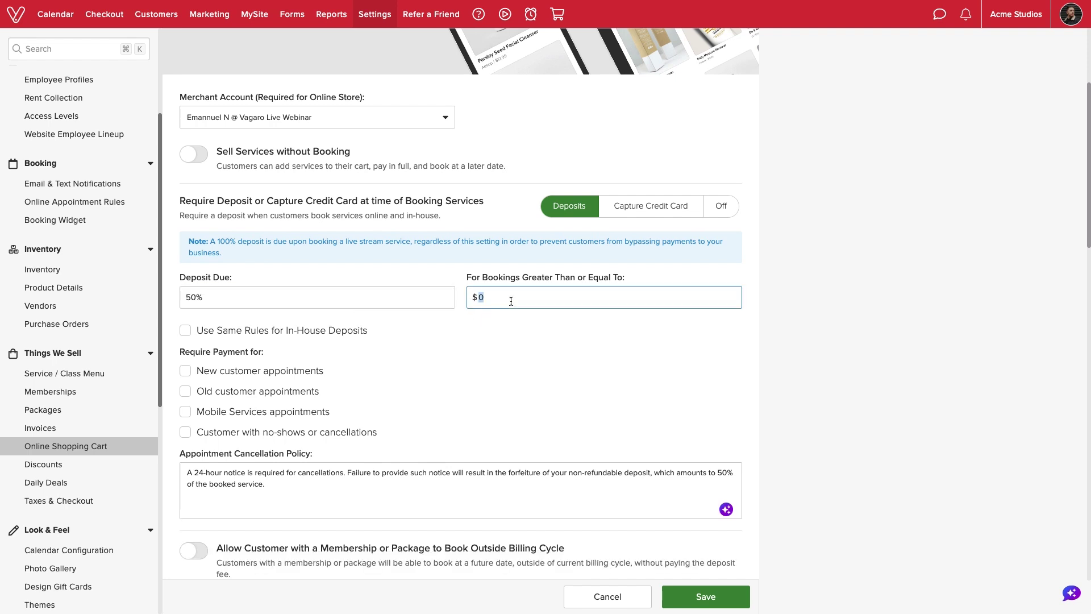
text(20)
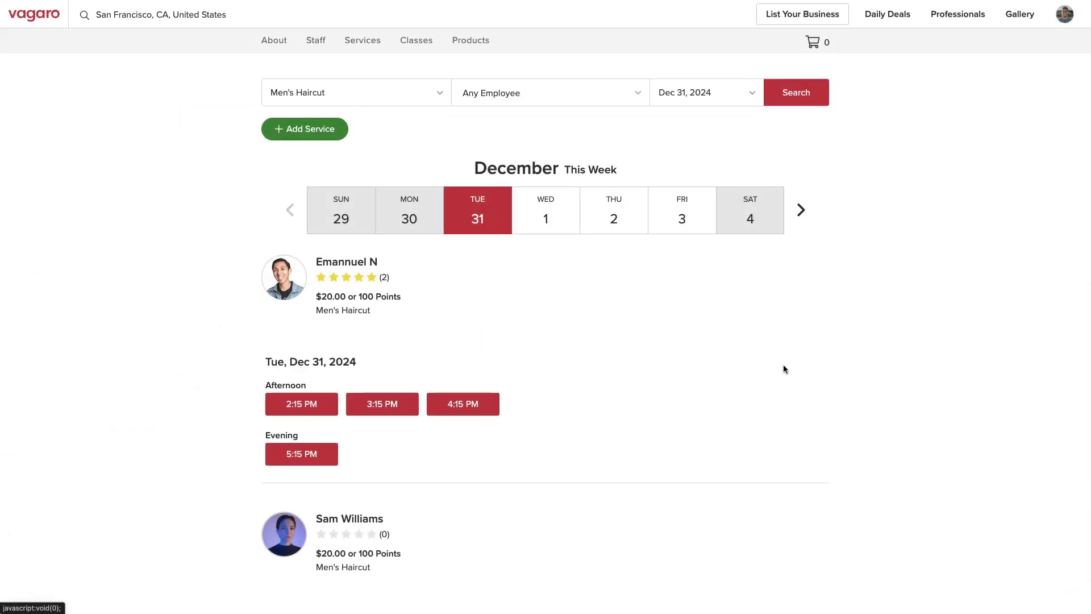
click(395, 405)
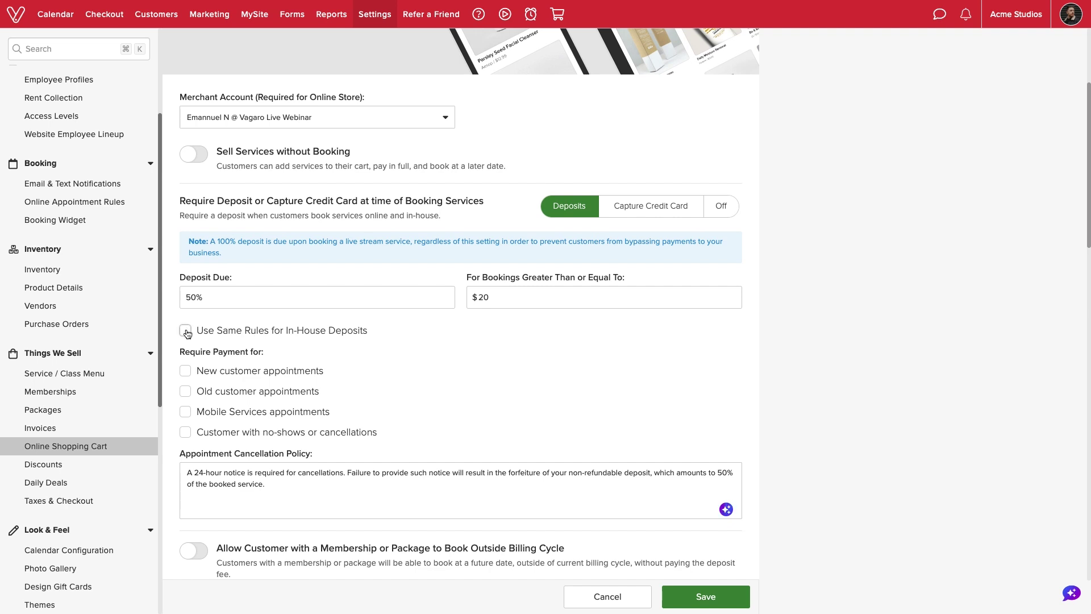
Use the same rules for in-house deposits and pick Men's Haircut in Book Appointment
click(186, 332)
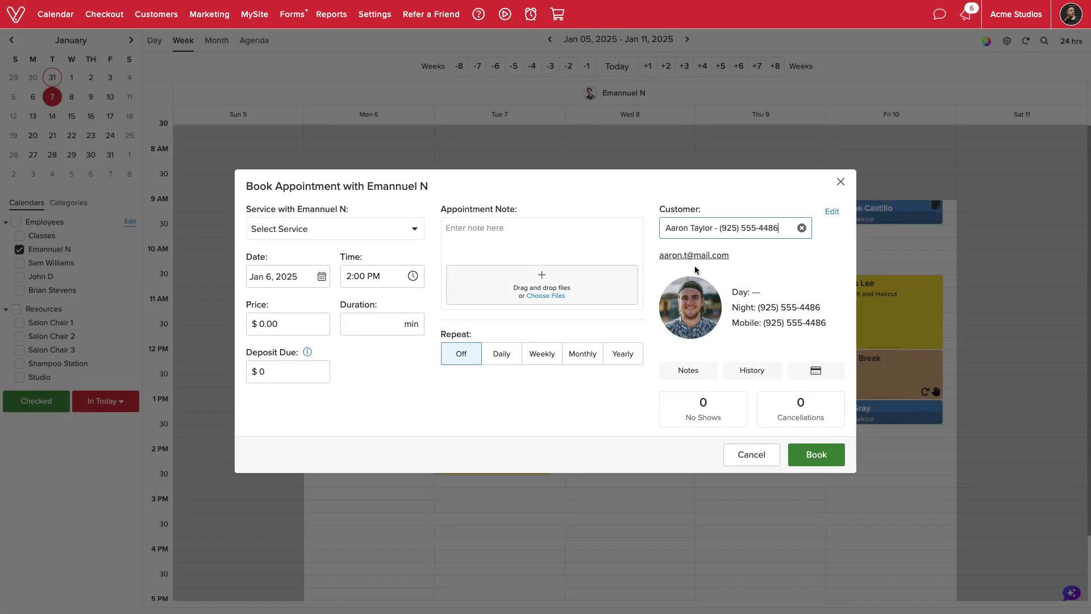
click(380, 229)
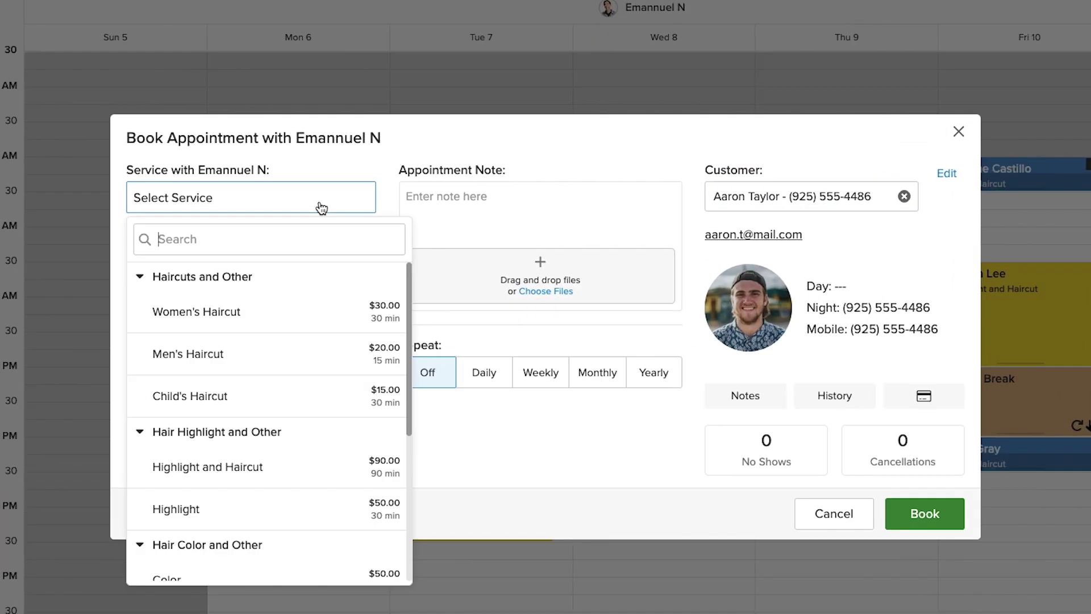
click(267, 362)
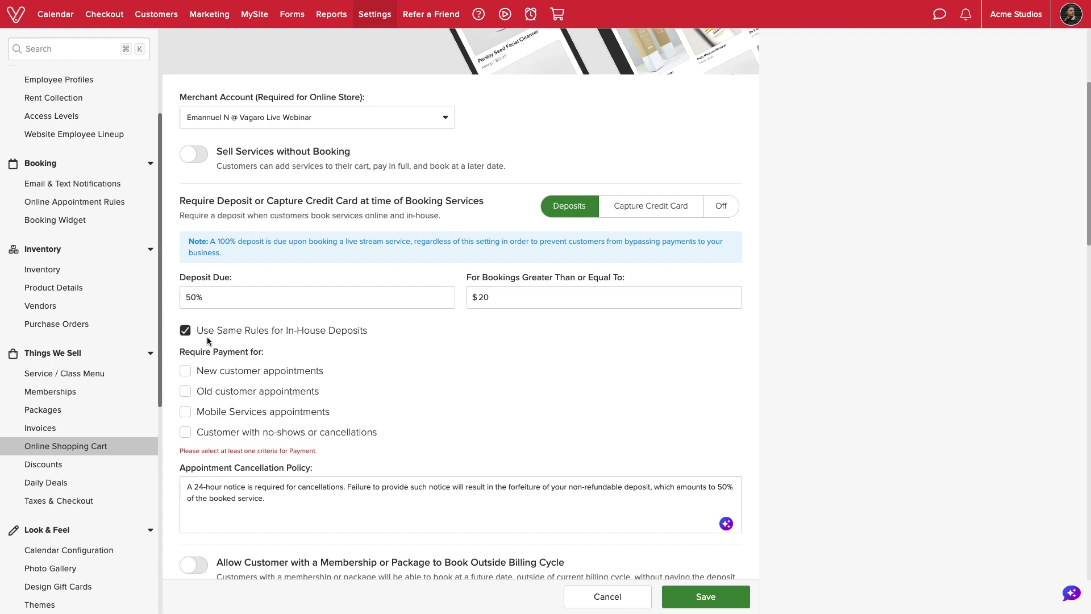
Require the deposit for new and old customer appointments, leaving mobile services and no-shows unchecked
click(186, 372)
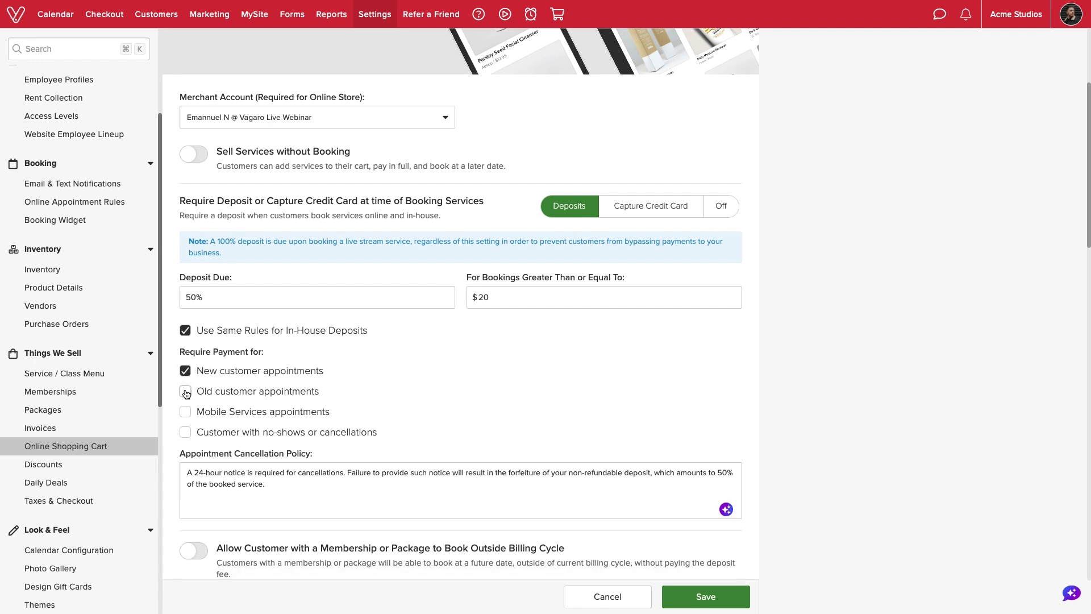
click(186, 392)
click(185, 413)
click(188, 433)
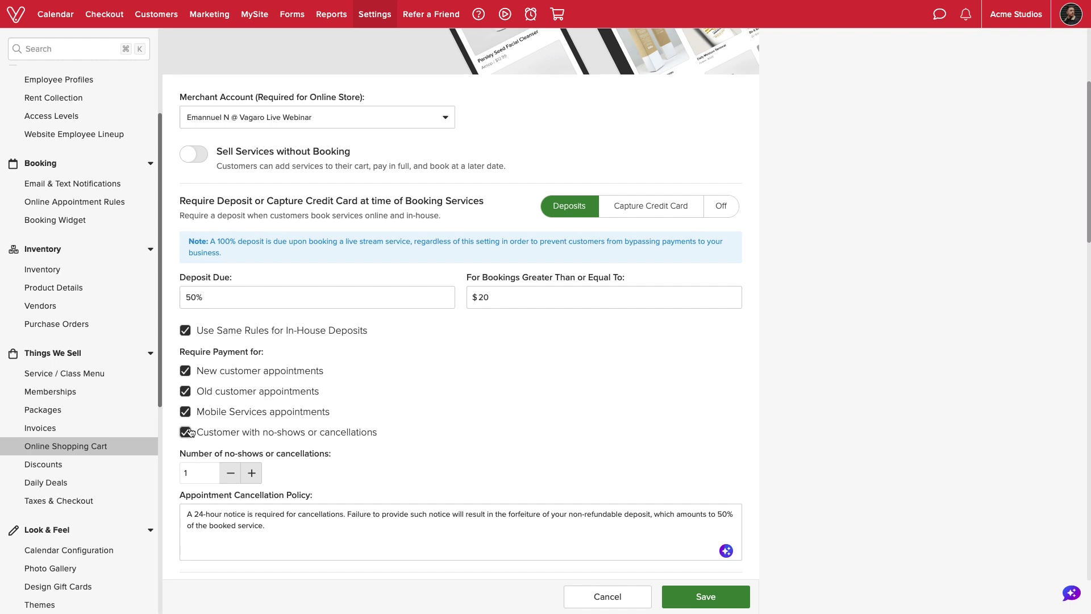
click(252, 473)
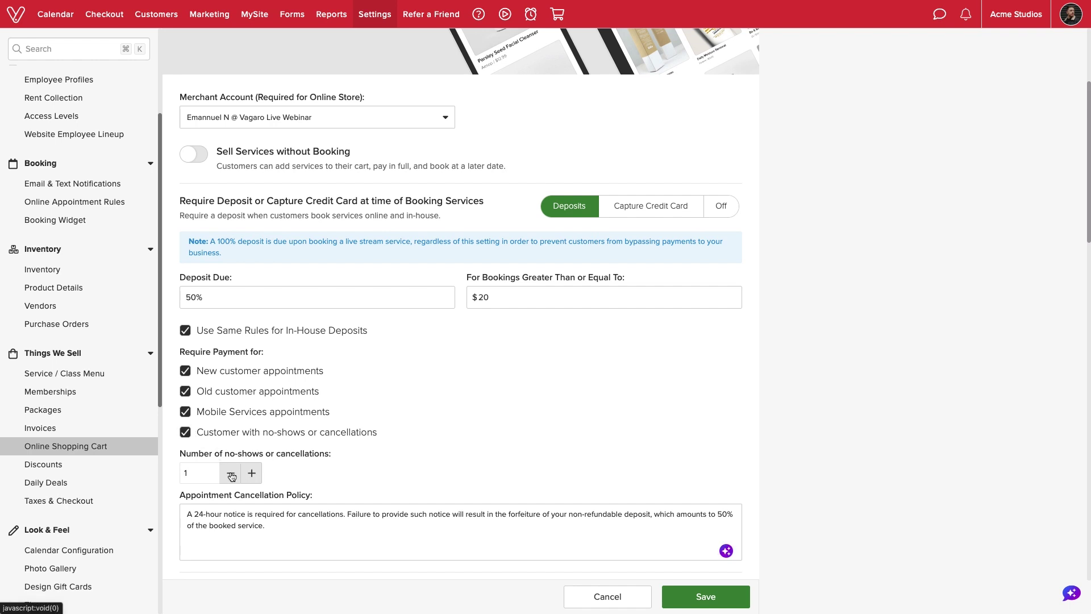
click(186, 433)
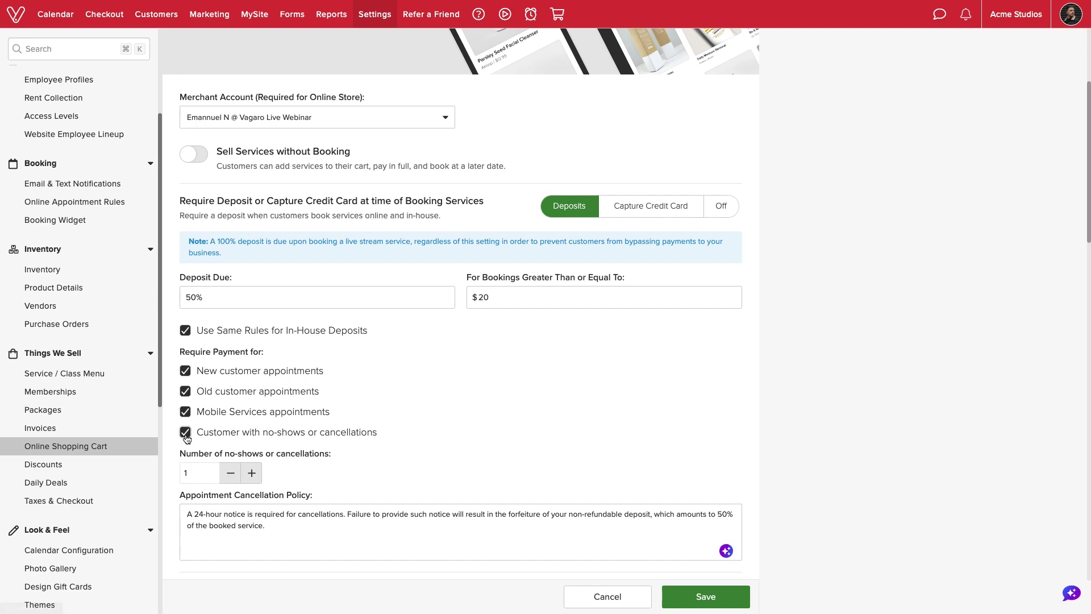
click(185, 416)
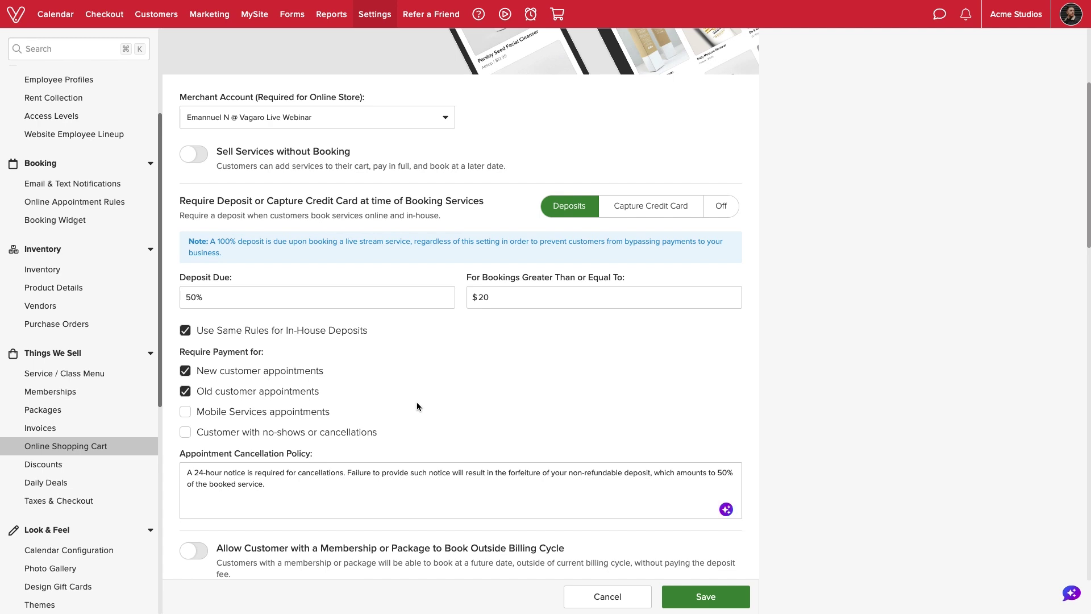
scroll(417, 401, down, 2)
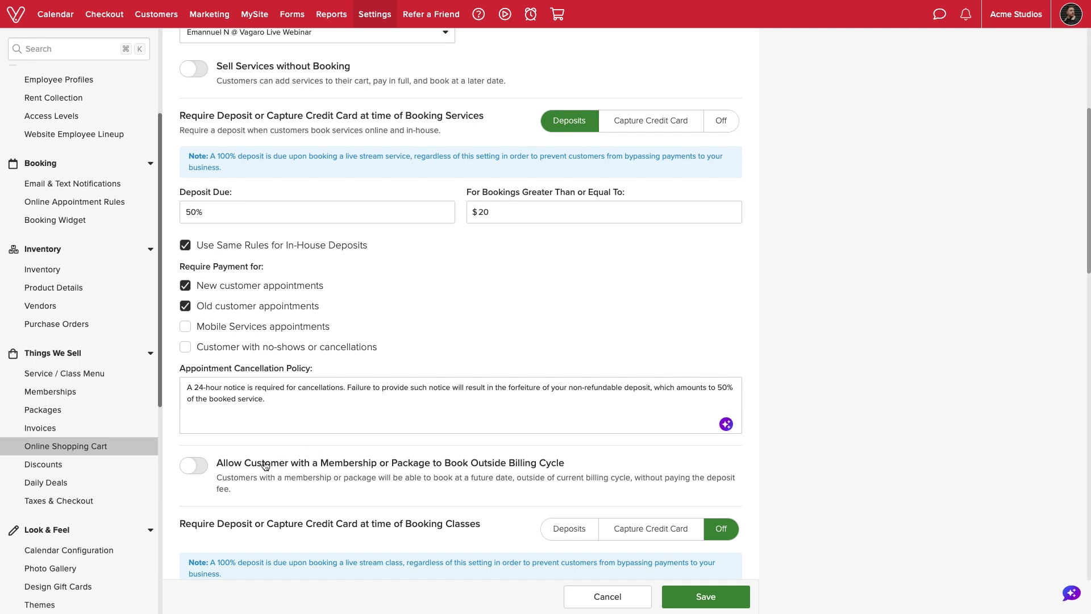
Turn on booking outside the billing cycle for membership or package holders, previewing 2:45 and 2:00 PM checkouts
click(194, 467)
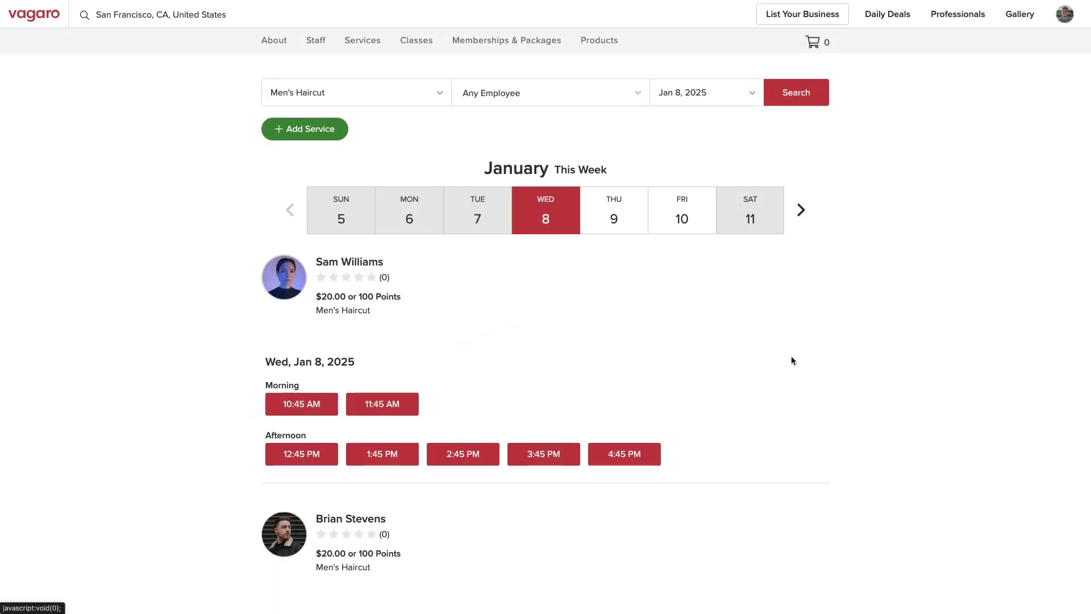
click(461, 453)
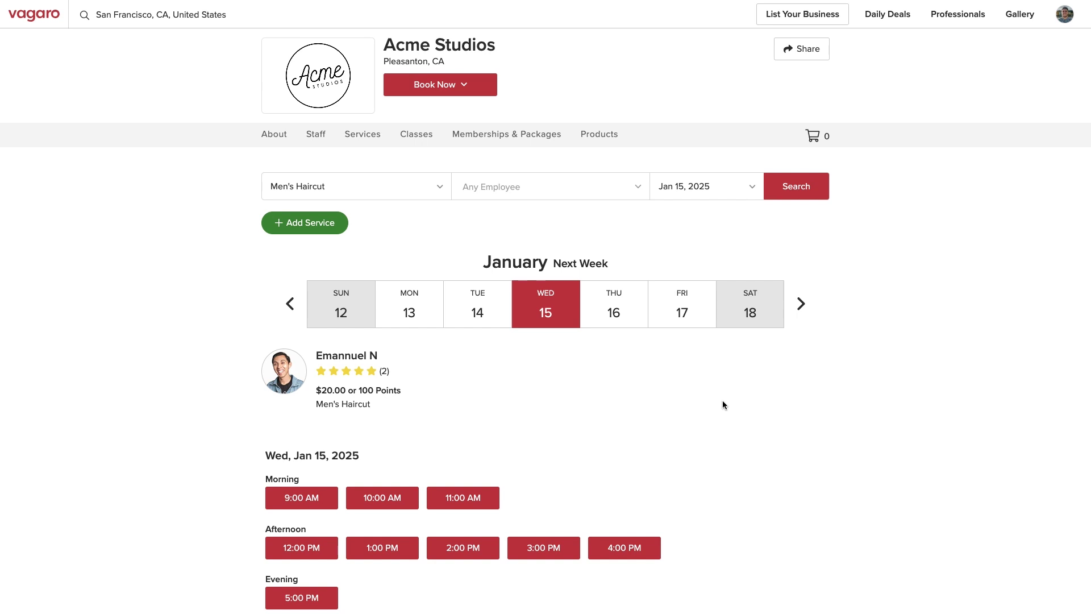
click(463, 547)
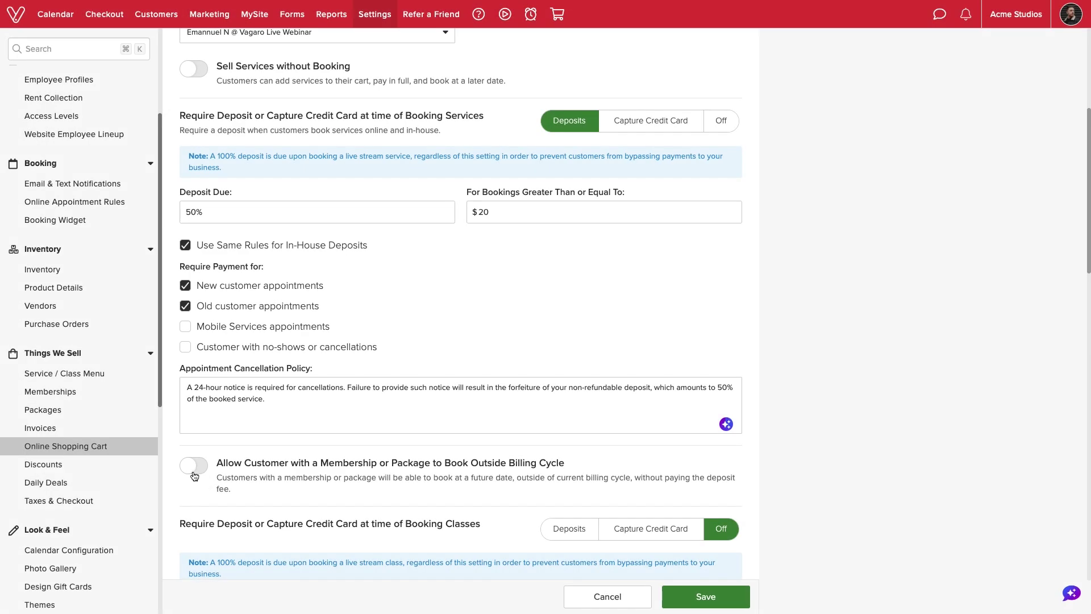
click(194, 473)
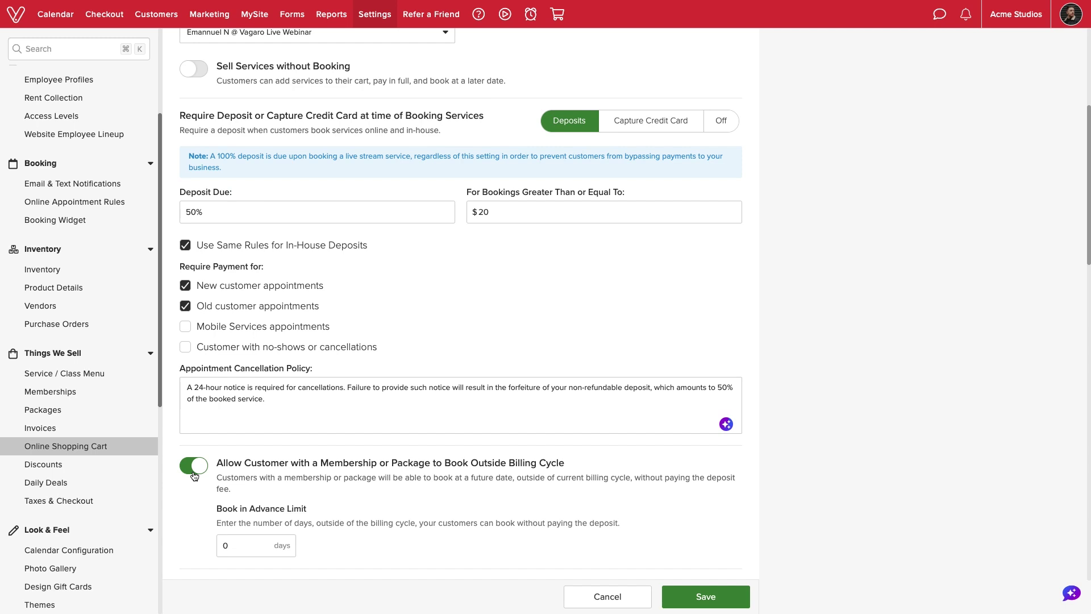
scroll(194, 475, down, 1)
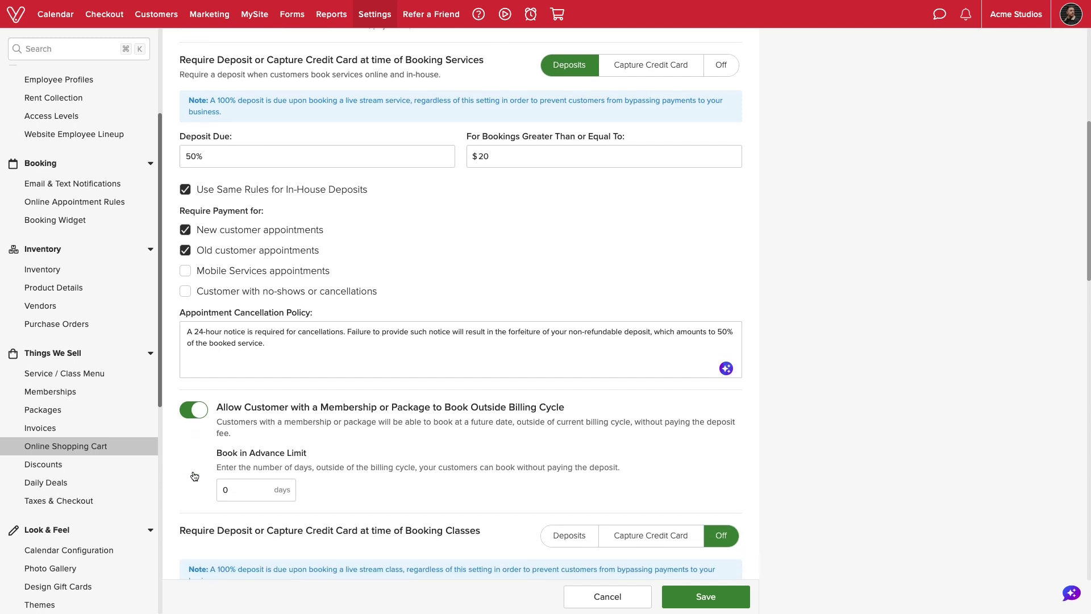
Change the Book in Advance Limit from 0 to 5 days
click(239, 487)
key(BackSpace)
text(5)
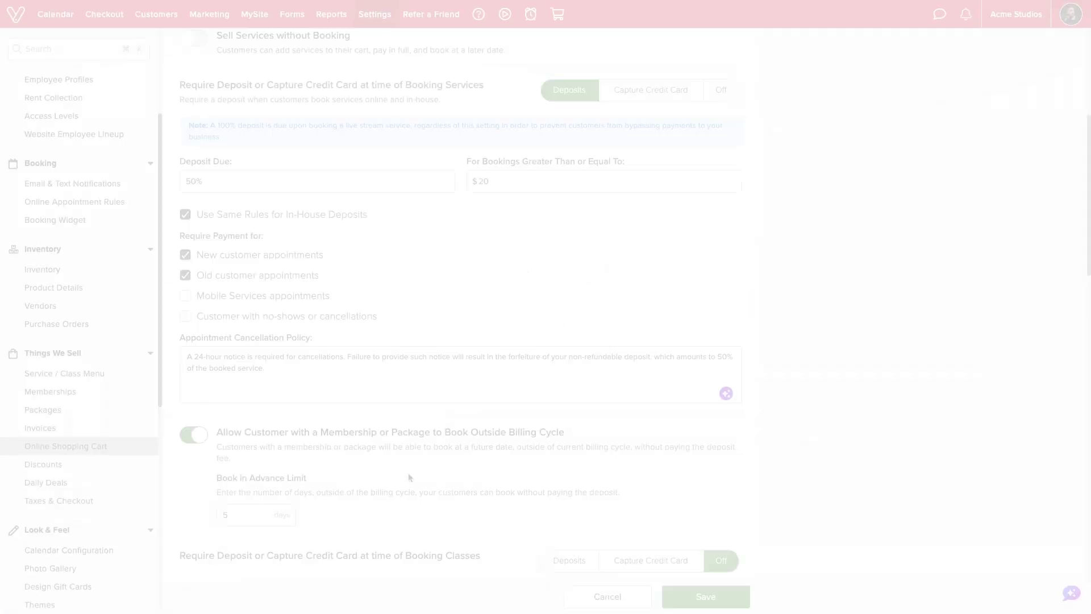
scroll(408, 477, down, 3)
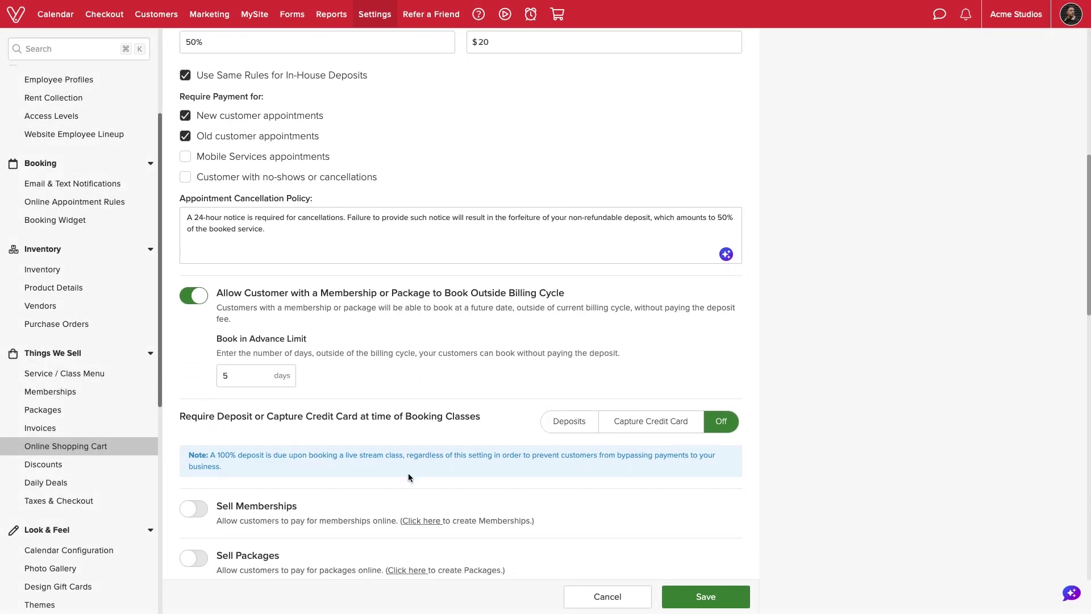
Require a 50% deposit for class bookings of $10 or more
click(566, 424)
scroll(503, 429, down, 3)
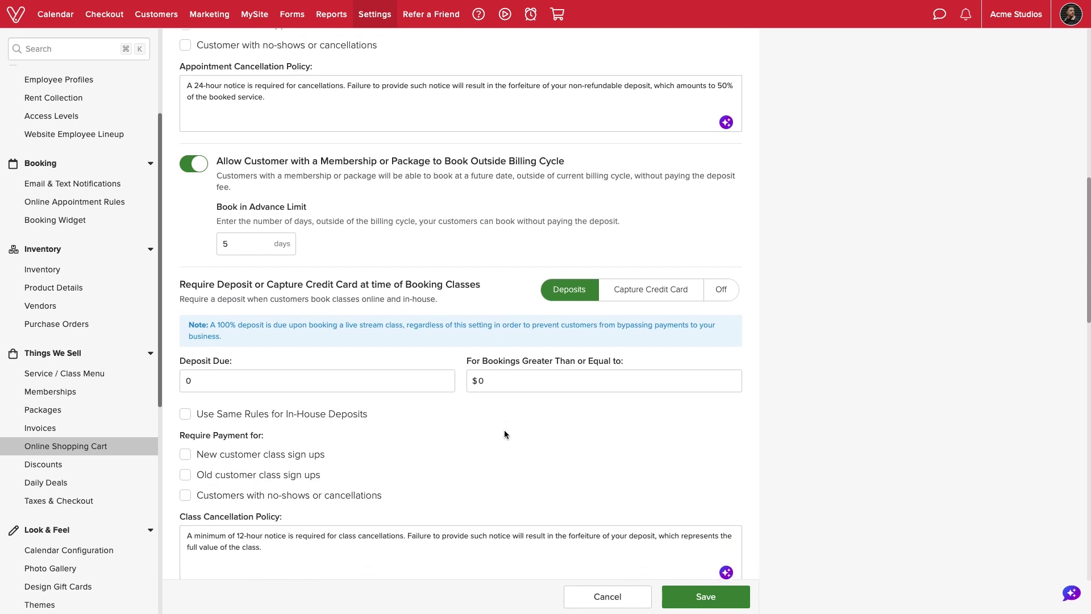
click(389, 369)
text(50)
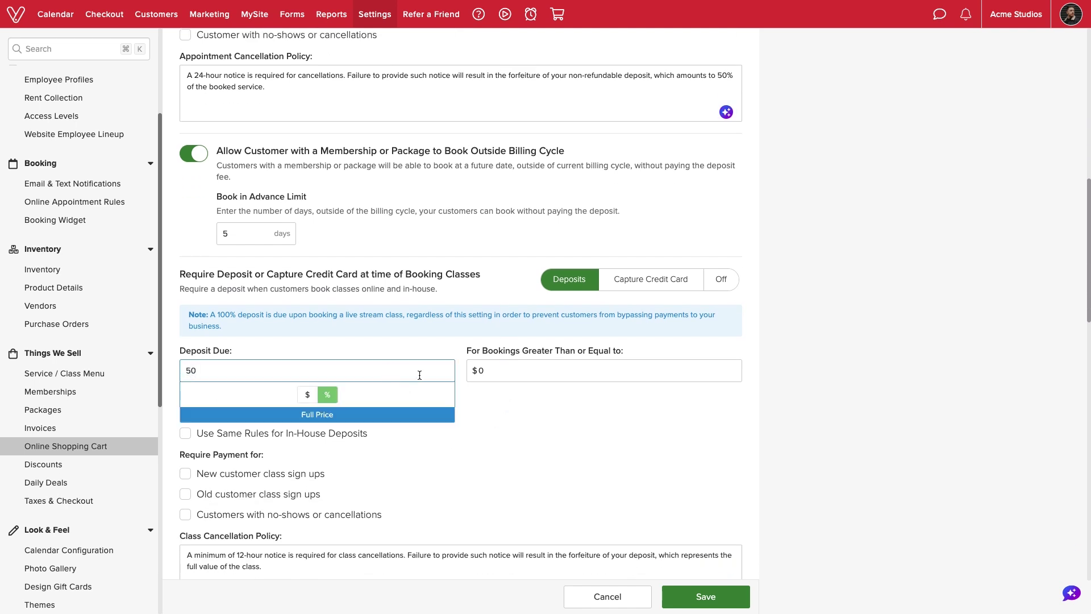
click(492, 371)
text(10)
click(505, 423)
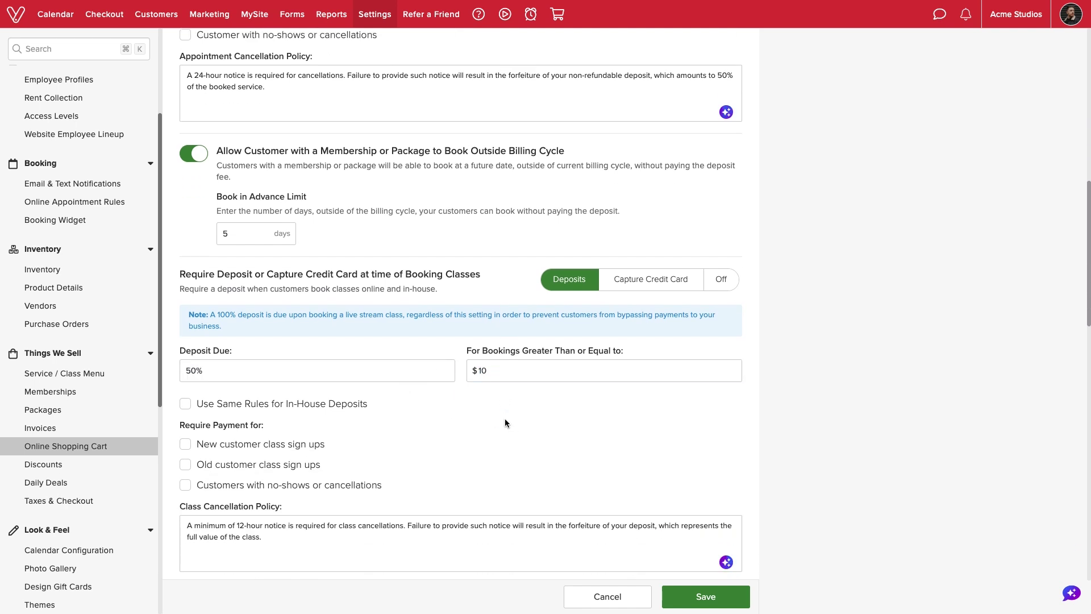
Apply the class deposit to new and old customer sign-ups and save the settings
click(186, 445)
click(194, 465)
click(689, 606)
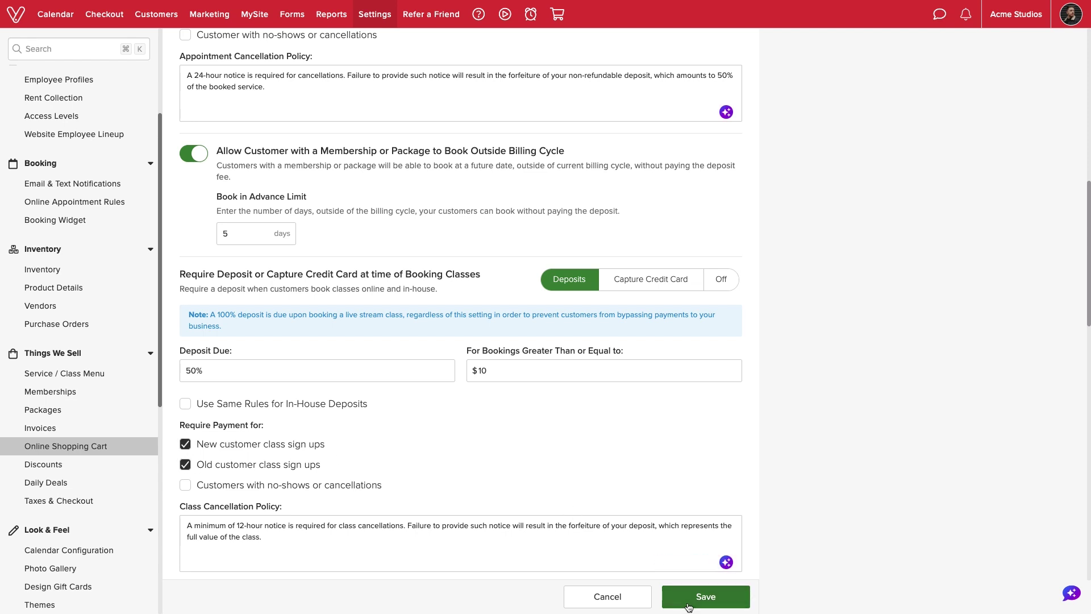